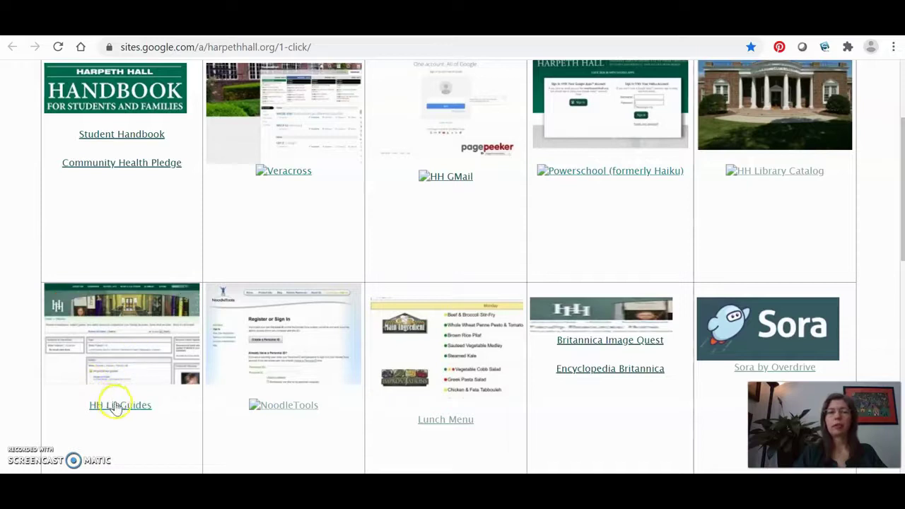
Step: Open the HH LibGuides site and enter "ancie" as the guide search words
{"action": "left_click", "coordinate": [120, 405]}
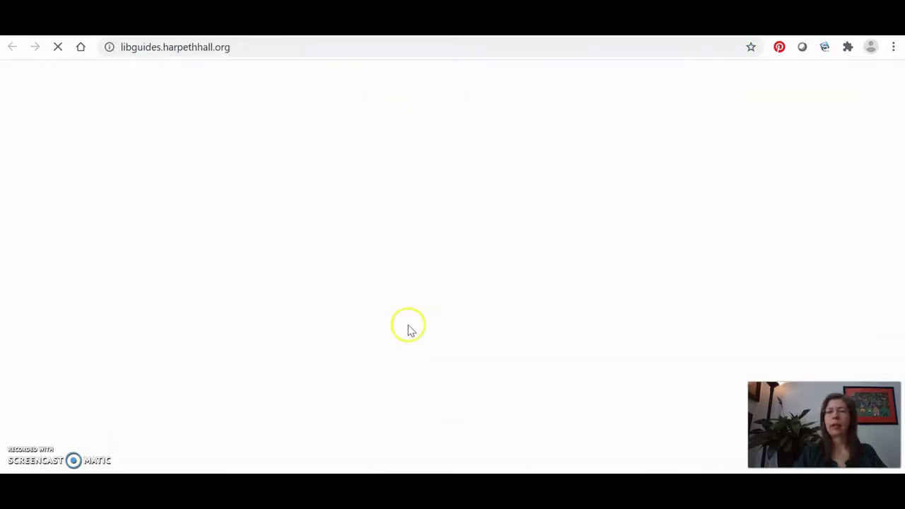
{"action": "left_click", "coordinate": [482, 277]}
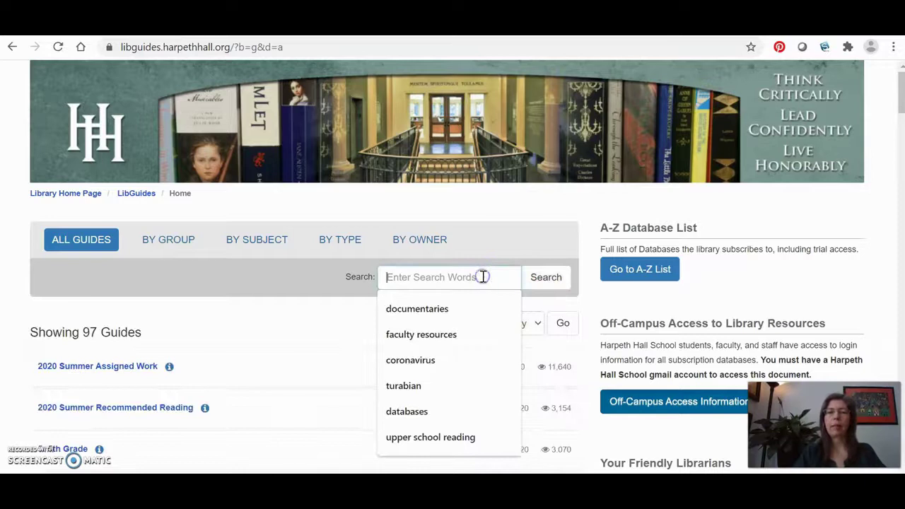
{"action": "type", "text": "ancie"}
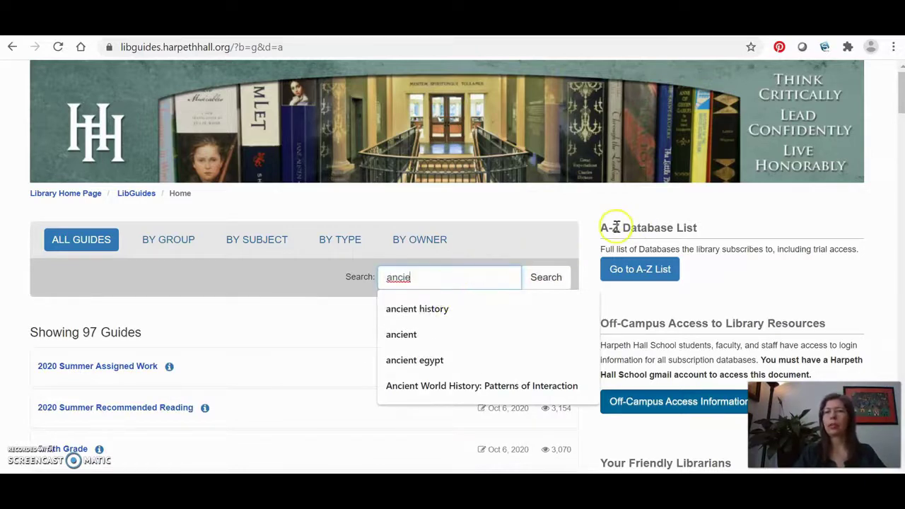
Step: Open ProQuest Ebook Central from the letter P entries of the library's A-Z Database List
{"action": "left_click_drag", "start_coordinate": [612, 227], "coordinate": [714, 229]}
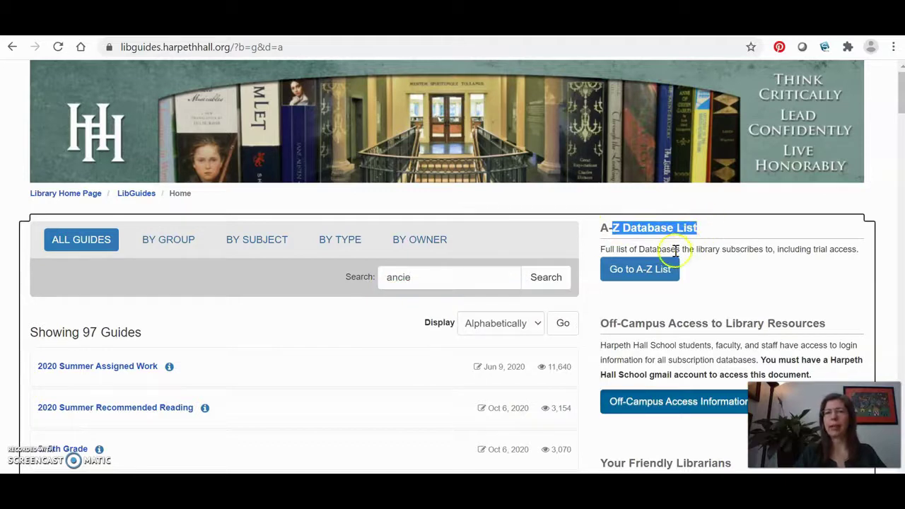
{"action": "left_click", "coordinate": [649, 274]}
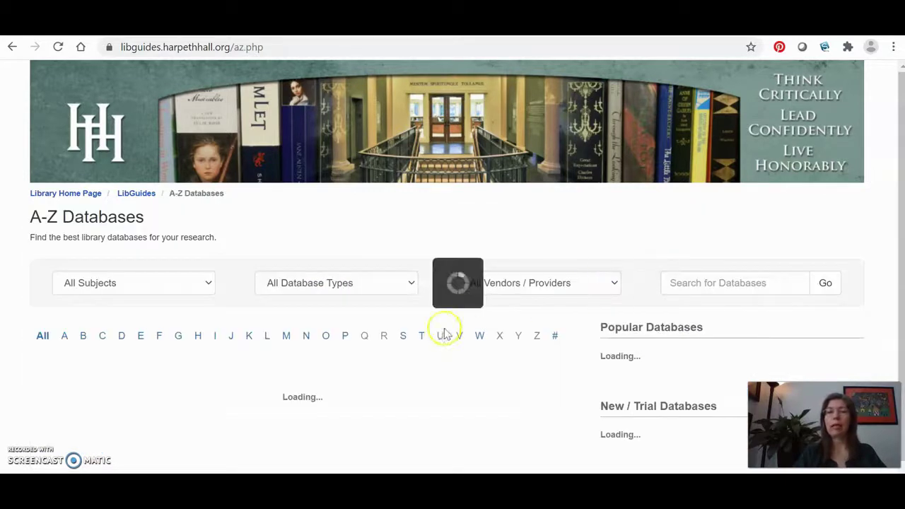
{"action": "left_click", "coordinate": [342, 335]}
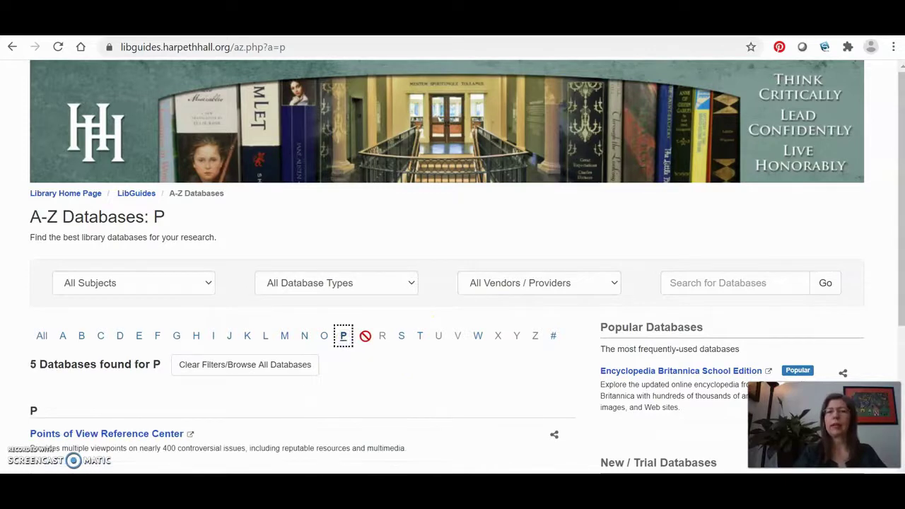
{"action": "scroll", "coordinate": [365, 336], "scroll_direction": "down", "scroll_amount": 3}
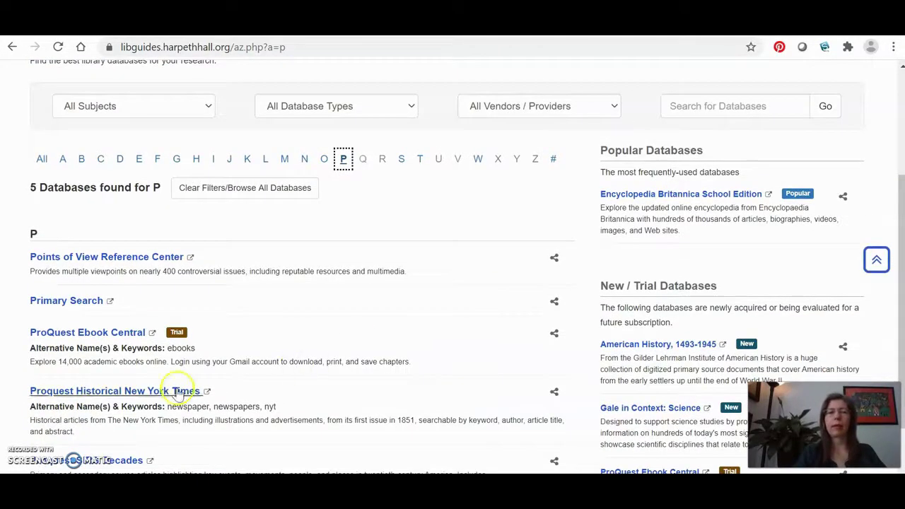
{"action": "left_click", "coordinate": [126, 332]}
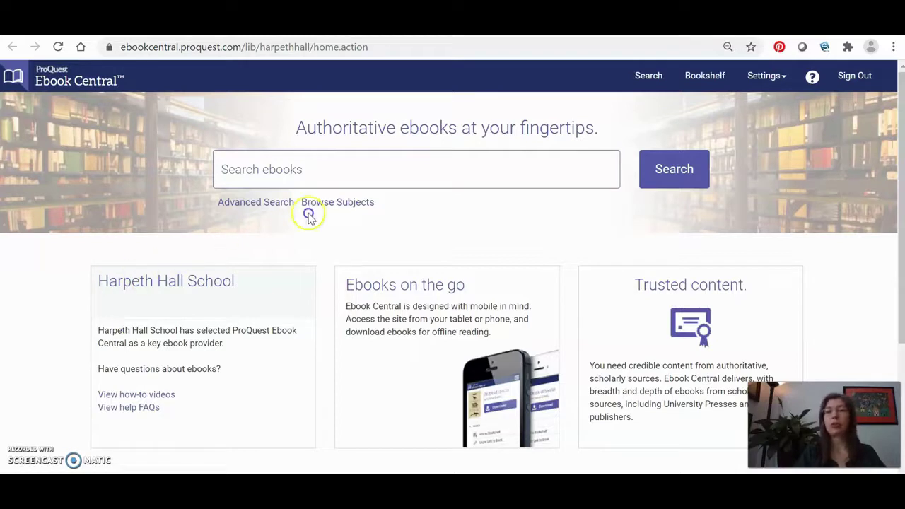
Step: Search the ebook collection for "genghis khan"
{"action": "left_click", "coordinate": [329, 170]}
{"action": "type", "text": "g"}
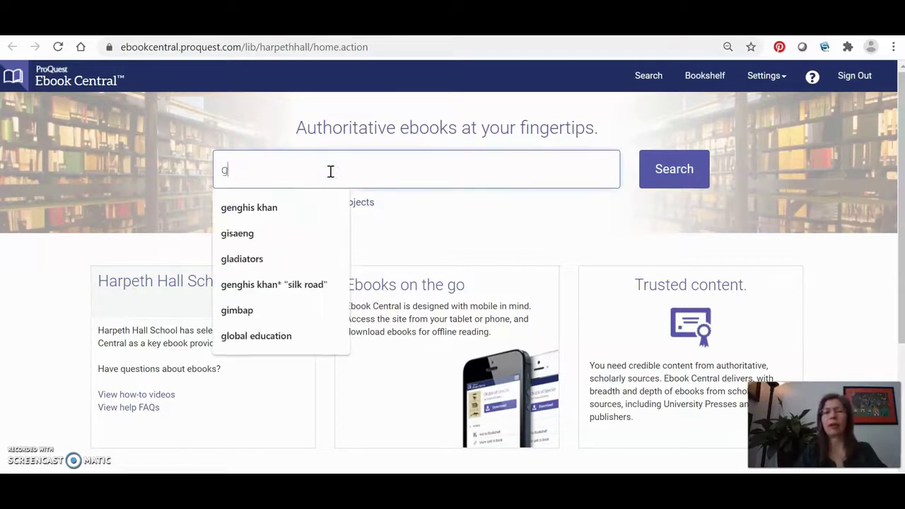
{"action": "type", "text": "enghis khan"}
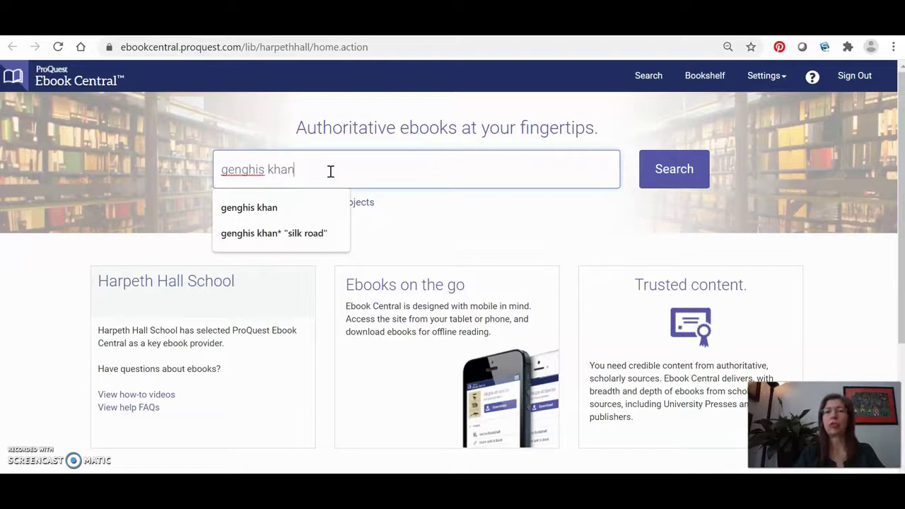
{"action": "key", "text": "Return"}
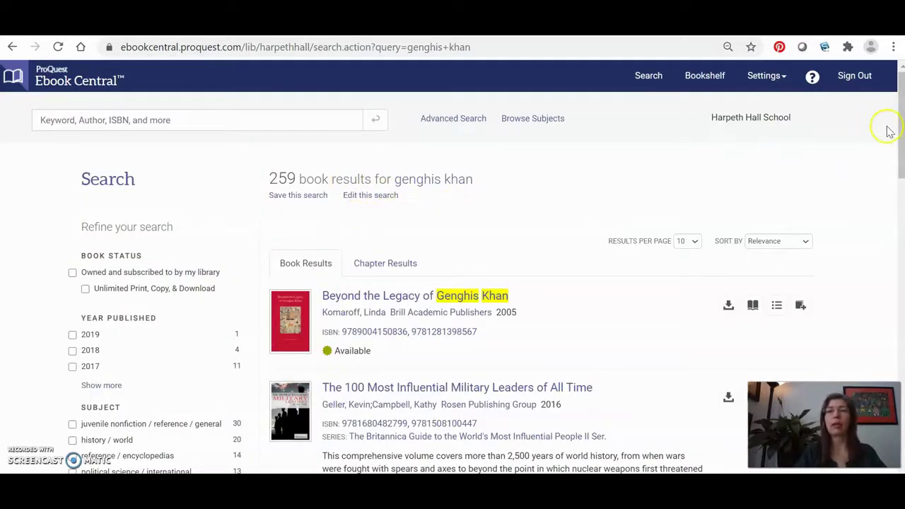
Step: Look through the book results and open the detail page of "Beyond the Legacy of Genghis Khan"
{"action": "left_click_drag", "start_coordinate": [900, 131], "coordinate": [893, 156]}
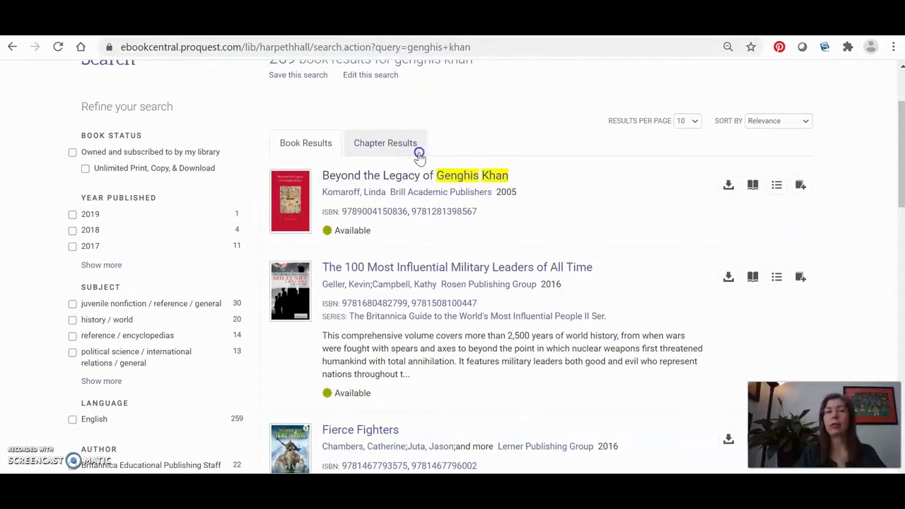
{"action": "left_click", "coordinate": [368, 144]}
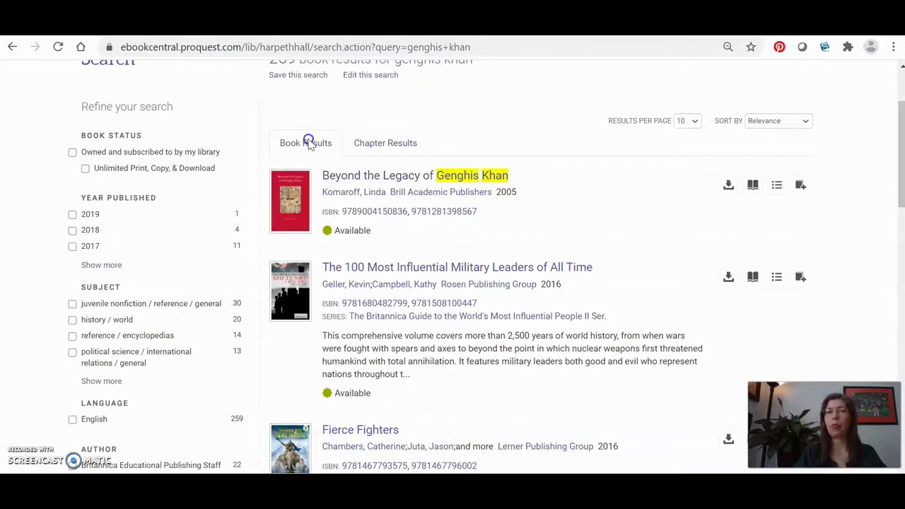
{"action": "left_click", "coordinate": [350, 179]}
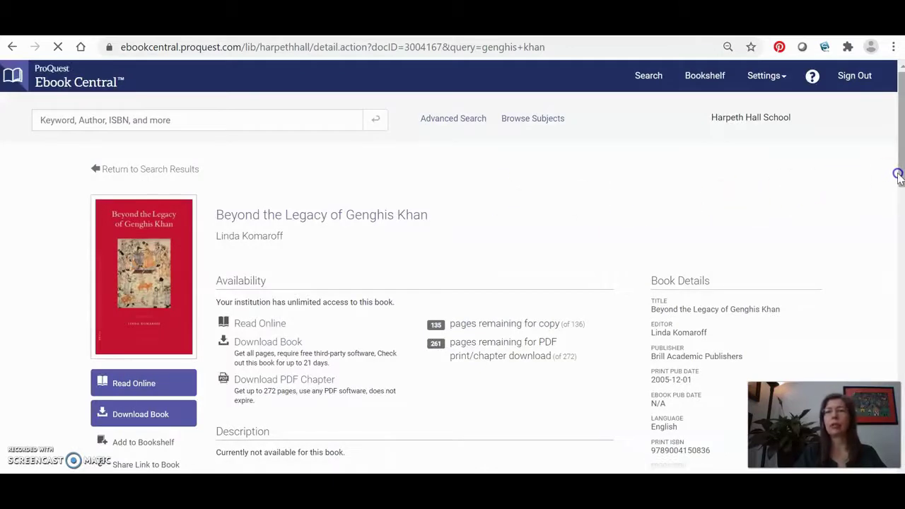
Step: Review the book's availability and publication details, and open it in the online reader
{"action": "scroll", "coordinate": [899, 174], "scroll_direction": "down", "scroll_amount": 1}
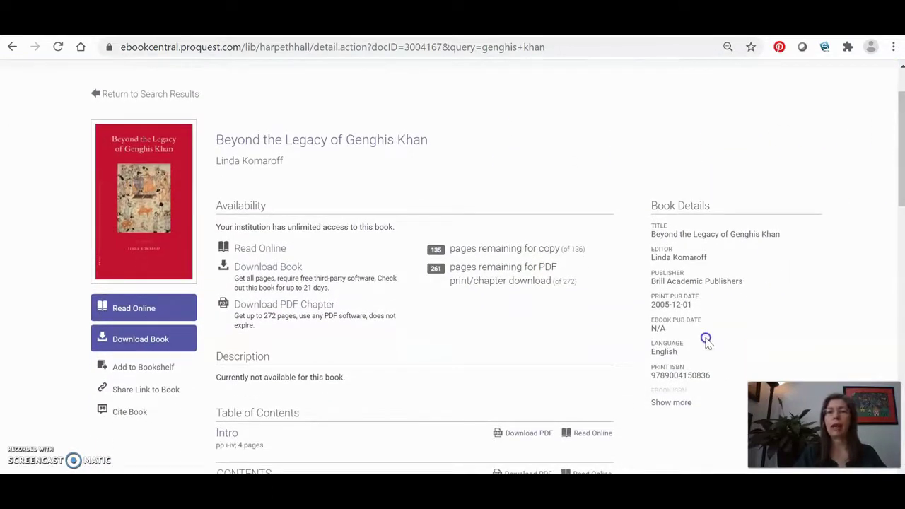
{"action": "left_click_drag", "start_coordinate": [716, 260], "coordinate": [633, 253]}
{"action": "left_click", "coordinate": [435, 174]}
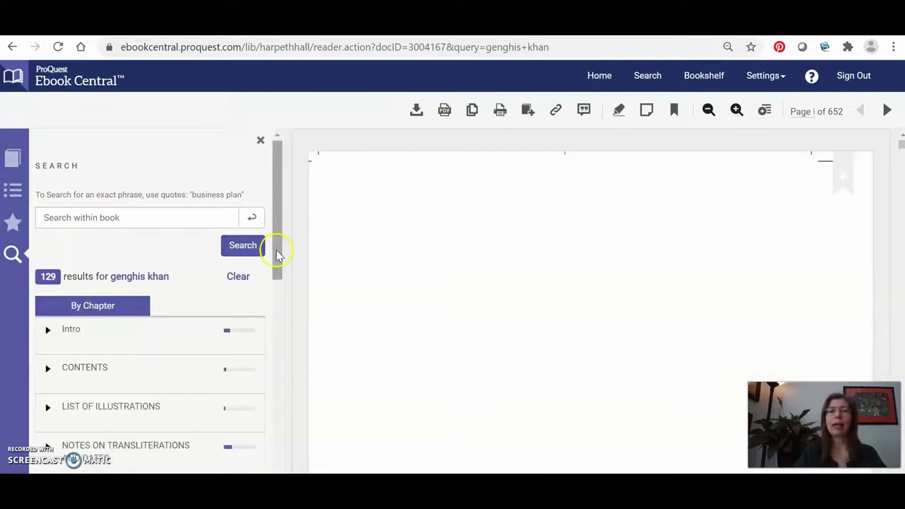
Step: Expand the "Lifestyles at the Courts of the Ruling Elite" chapter in the in-book search results and go to the page 83 match
{"action": "left_click_drag", "start_coordinate": [278, 256], "coordinate": [278, 278]}
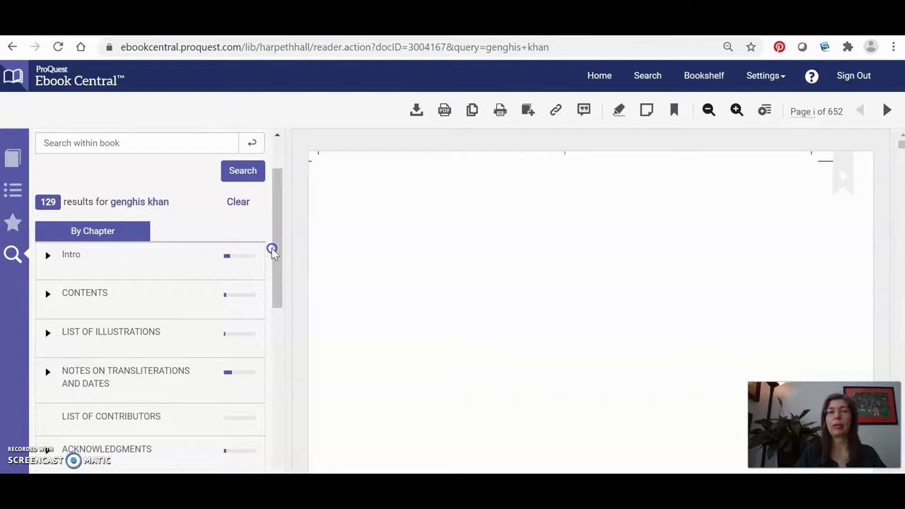
{"action": "left_click_drag", "start_coordinate": [277, 248], "coordinate": [270, 340]}
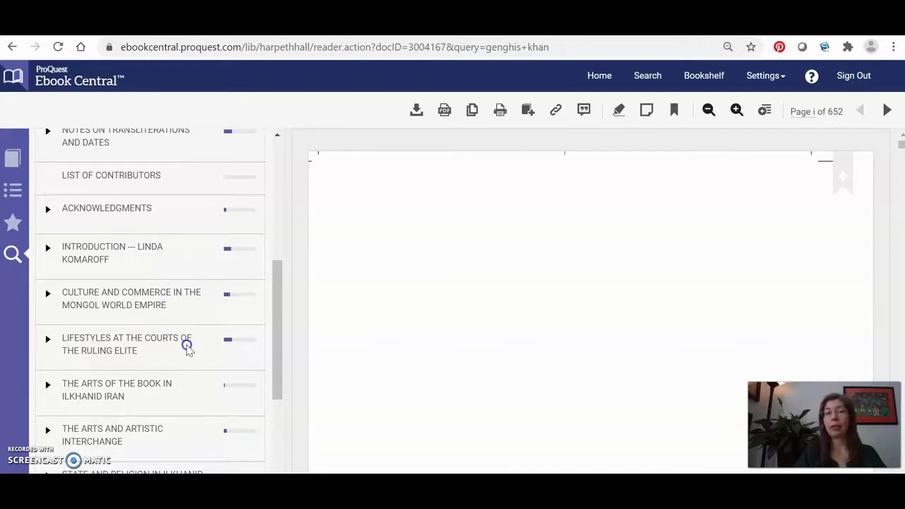
{"action": "left_click", "coordinate": [186, 343]}
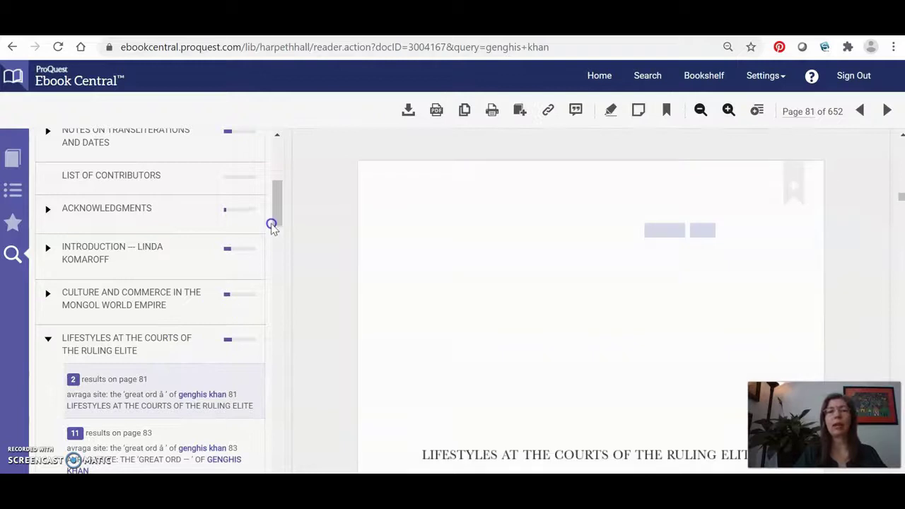
{"action": "left_click_drag", "start_coordinate": [272, 225], "coordinate": [277, 237]}
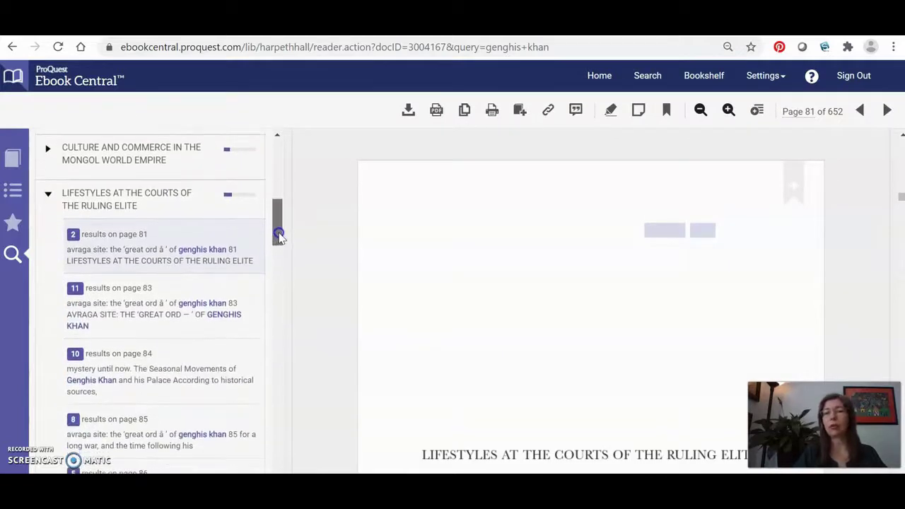
{"action": "left_click", "coordinate": [161, 313]}
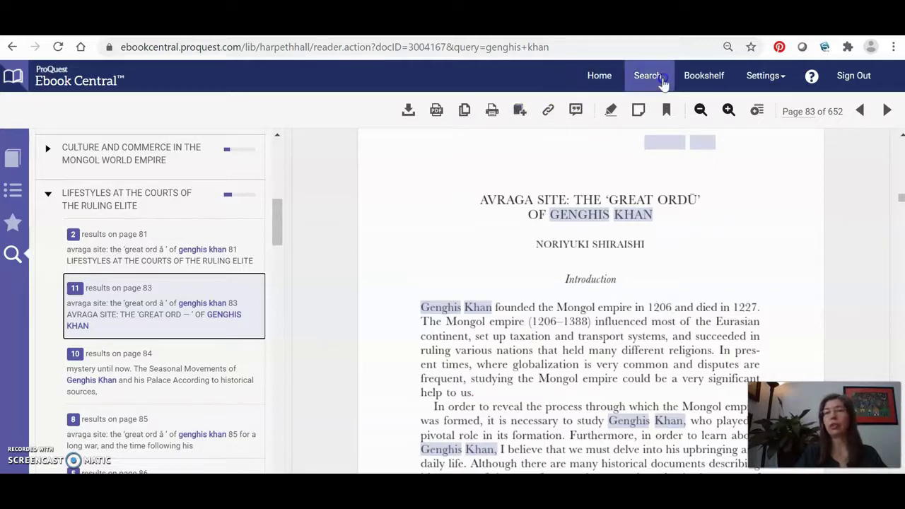
Step: Display the shareable link to the book's current page and close the share dialog
{"action": "left_click", "coordinate": [704, 79]}
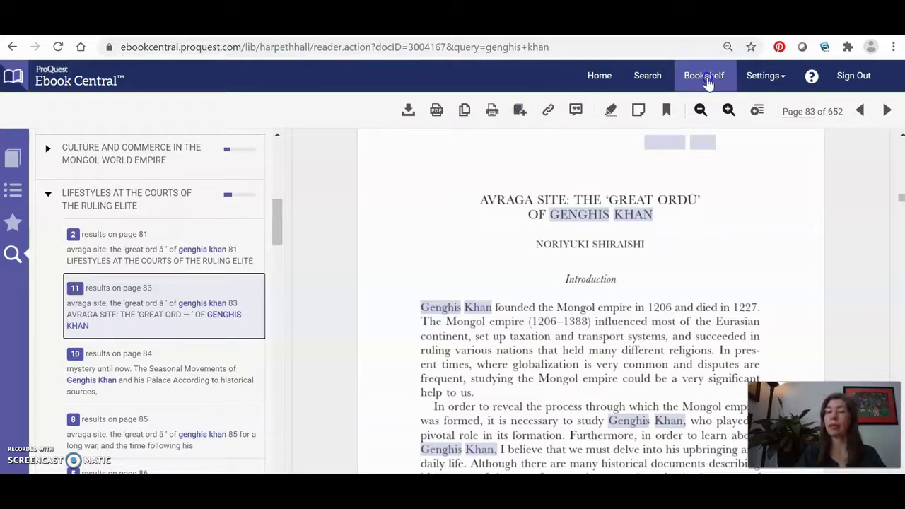
{"action": "left_click", "coordinate": [560, 154]}
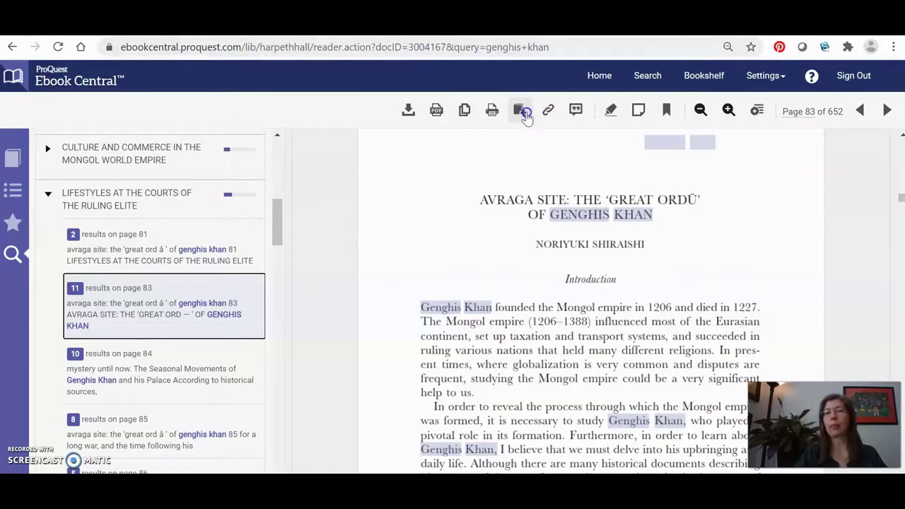
{"action": "left_click", "coordinate": [545, 116]}
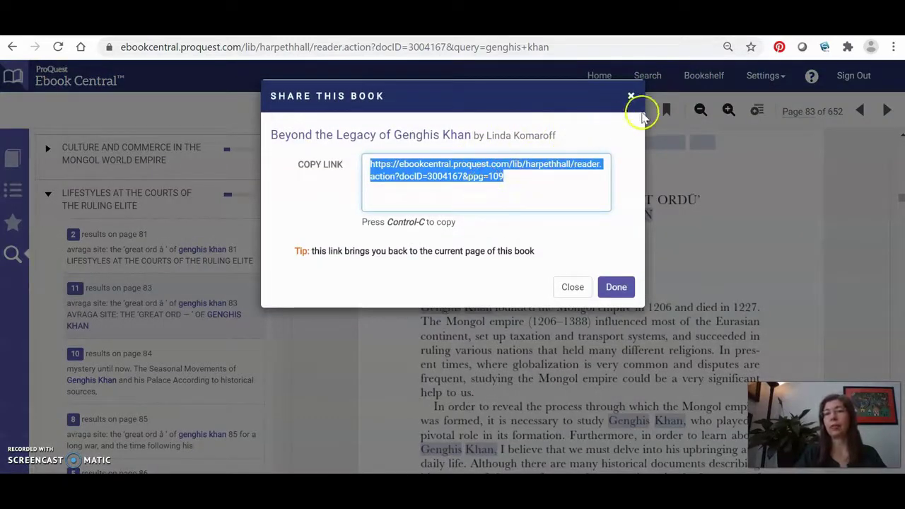
{"action": "left_click", "coordinate": [630, 99]}
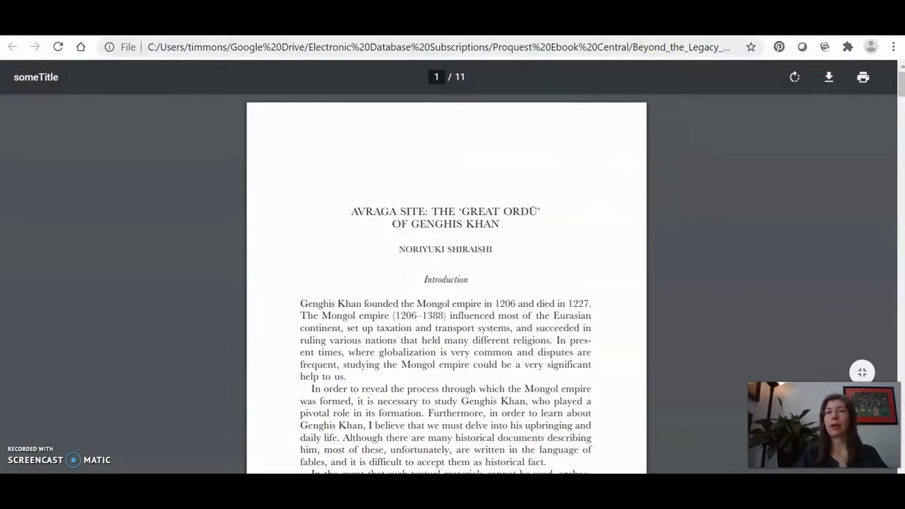
Step: Return from the chapter PDF to the book reader and highlight the chapter author's name beneath the title
{"action": "left_click", "coordinate": [625, 41]}
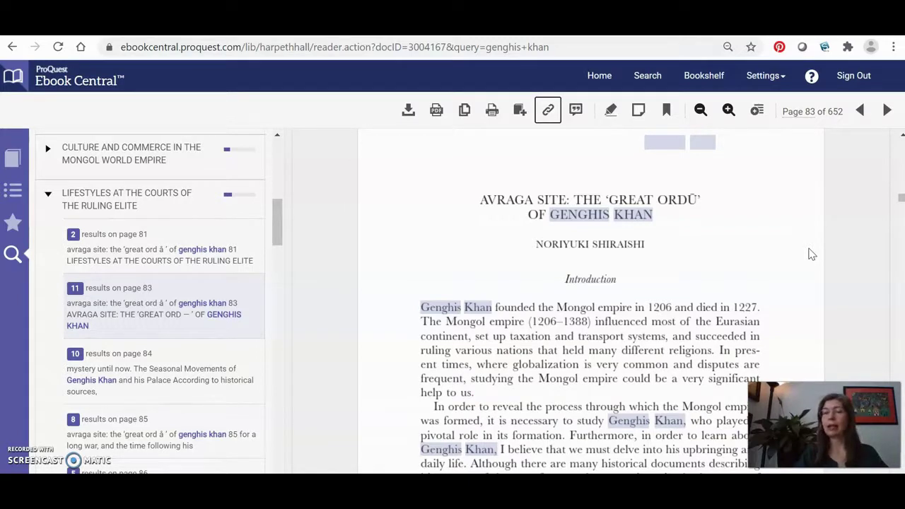
{"action": "left_click", "coordinate": [828, 284]}
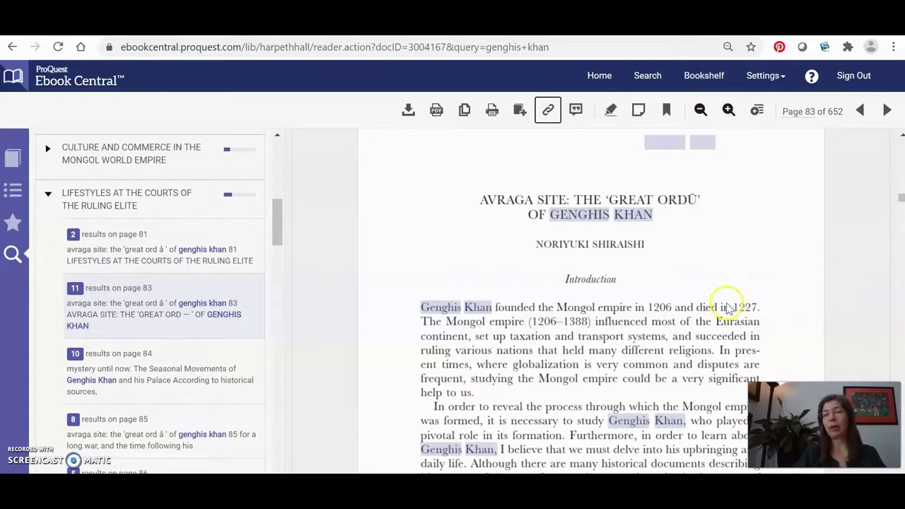
{"action": "triple_click", "coordinate": [647, 244]}
{"action": "left_click_drag", "start_coordinate": [646, 244], "coordinate": [522, 244]}
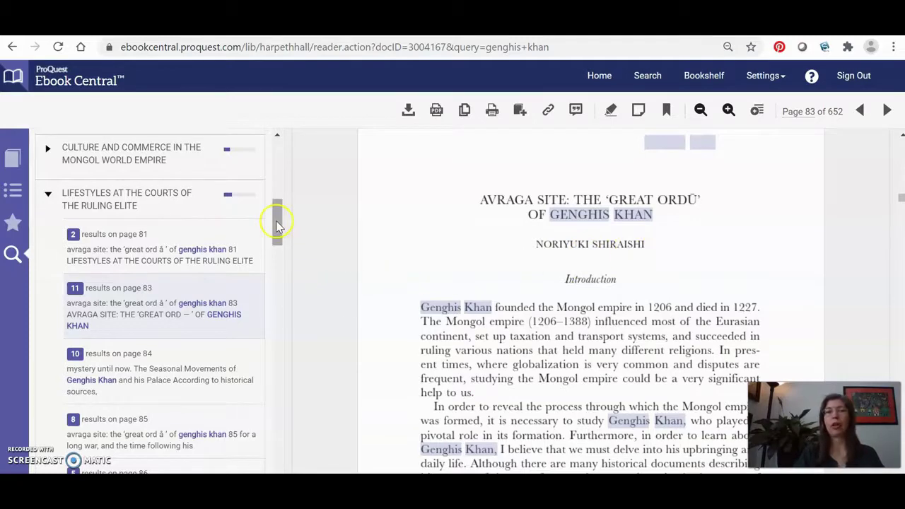
Step: Open the book's citation in MLA format and clear the selection of its text
{"action": "left_click_drag", "start_coordinate": [278, 226], "coordinate": [276, 172]}
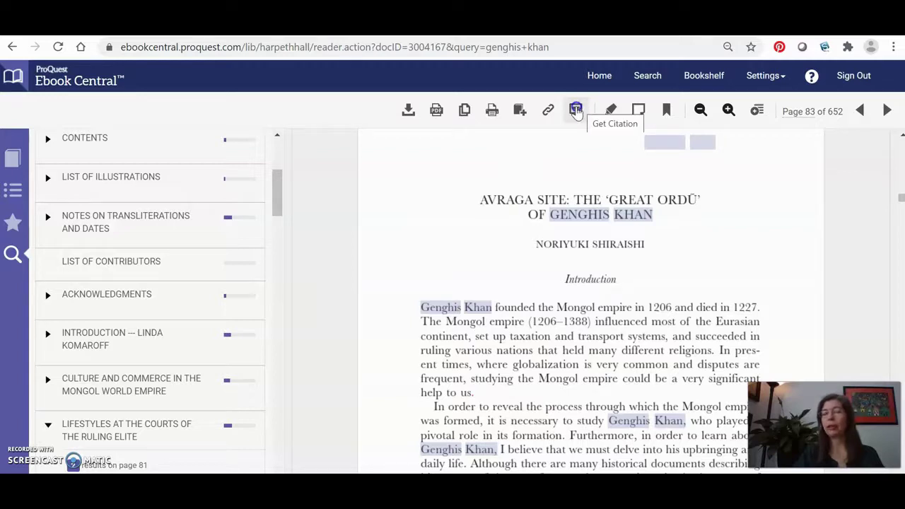
{"action": "left_click", "coordinate": [576, 111]}
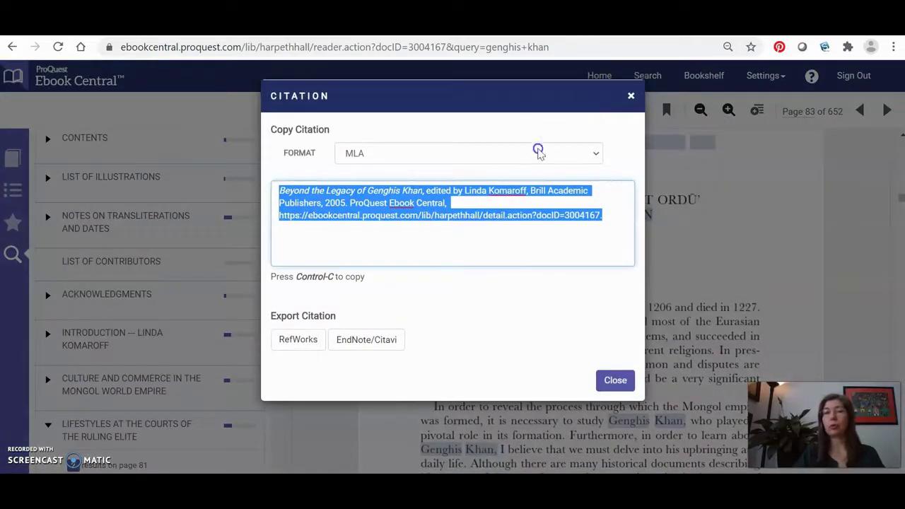
{"action": "left_click", "coordinate": [523, 241]}
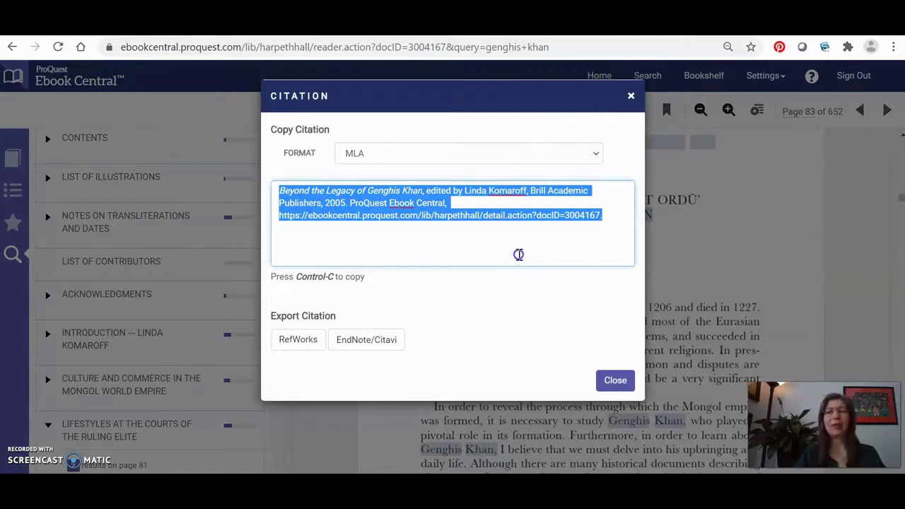
{"action": "left_click", "coordinate": [519, 254]}
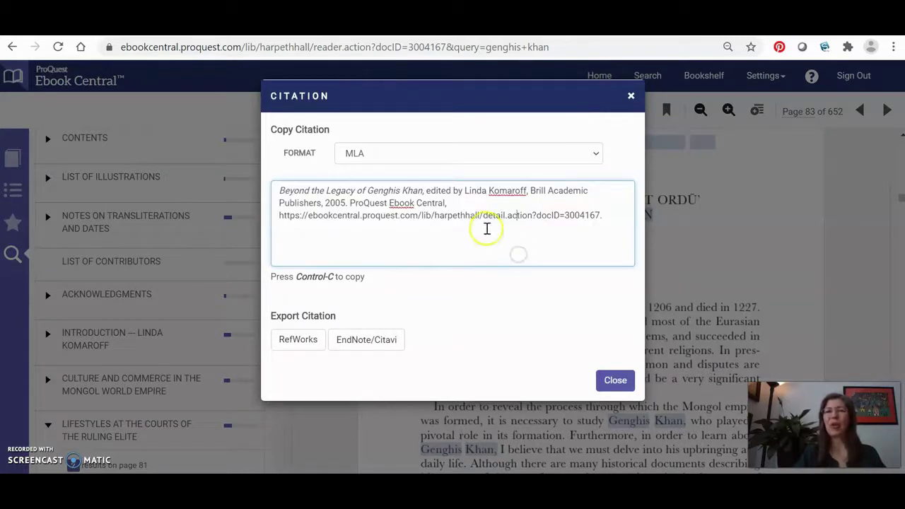
Step: Highlight the editor's surname, the database name "ProQuest Ebook Central" and the URL within the MLA citation in turn
{"action": "left_click_drag", "start_coordinate": [487, 191], "coordinate": [534, 190]}
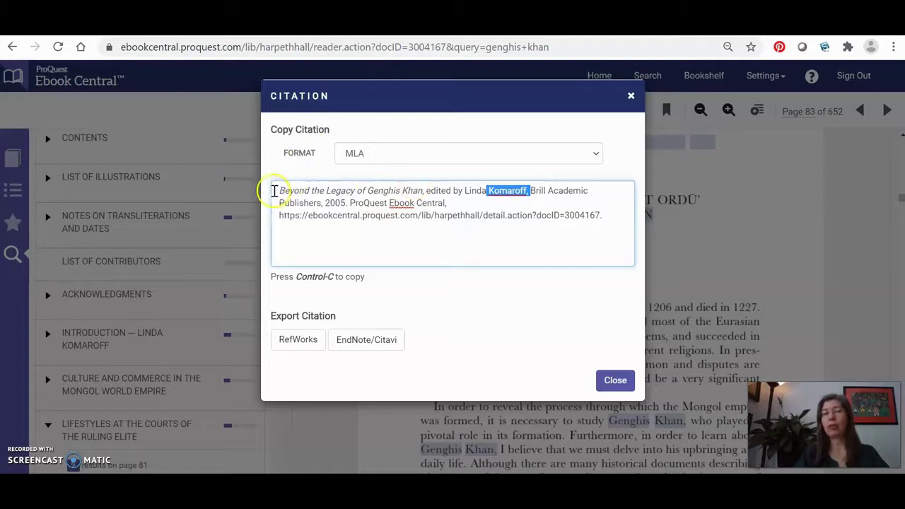
{"action": "left_click_drag", "start_coordinate": [276, 191], "coordinate": [453, 203]}
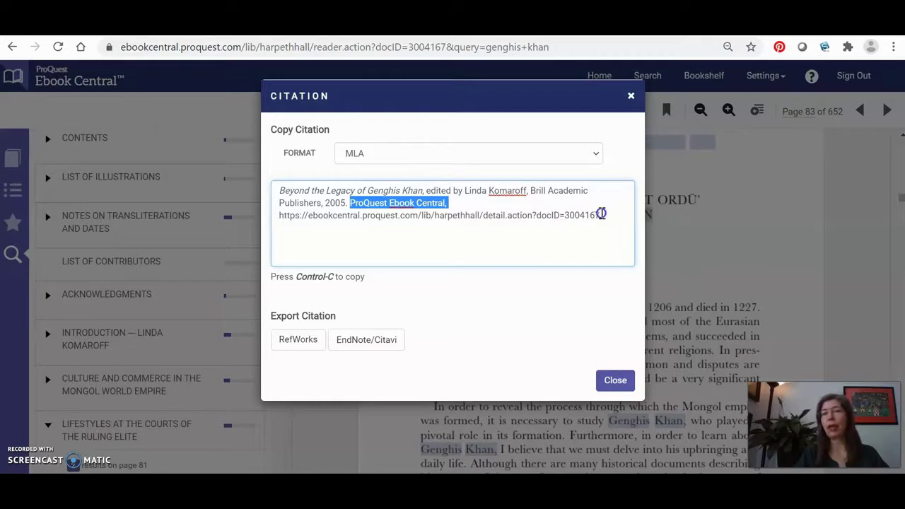
{"action": "left_click_drag", "start_coordinate": [600, 214], "coordinate": [281, 212]}
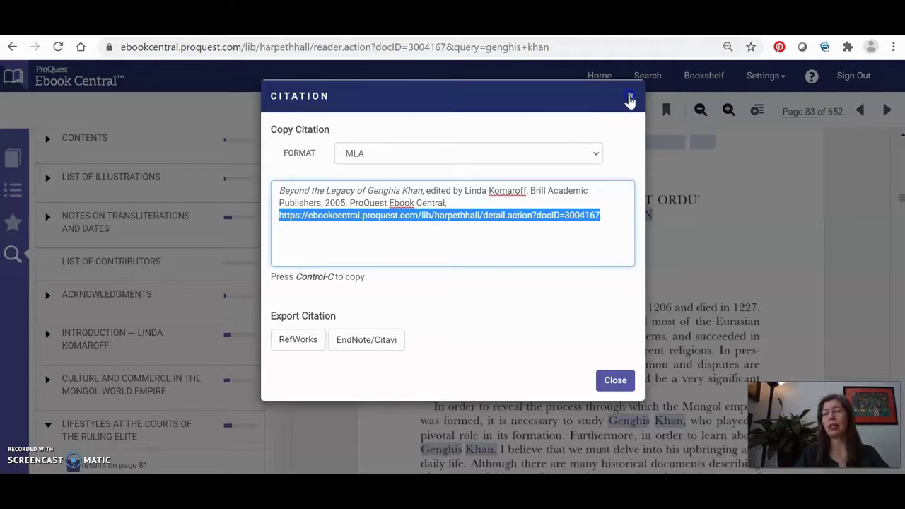
Step: Close the book's citation dialog and highlight the chapter title "Avraga Site: The 'Great Ordū' of Genghis Khan" on the page
{"action": "left_click", "coordinate": [629, 97]}
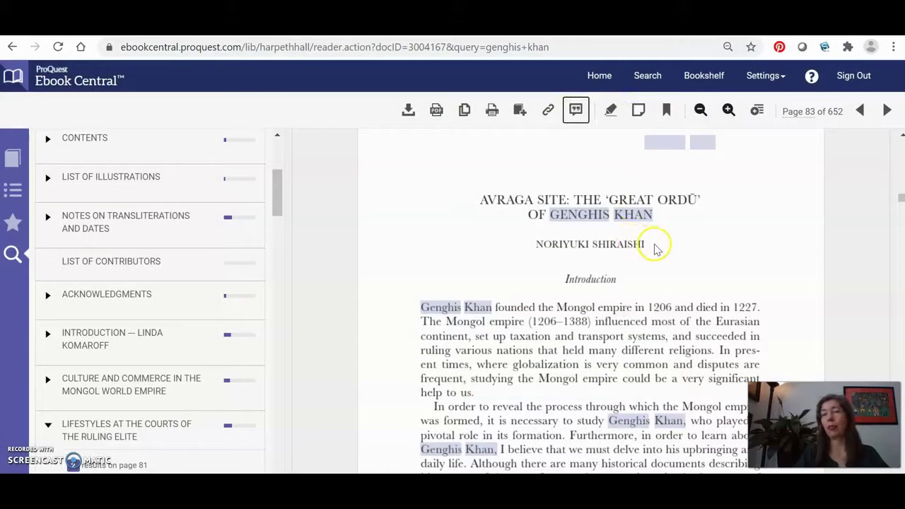
{"action": "left_click_drag", "start_coordinate": [654, 247], "coordinate": [499, 207]}
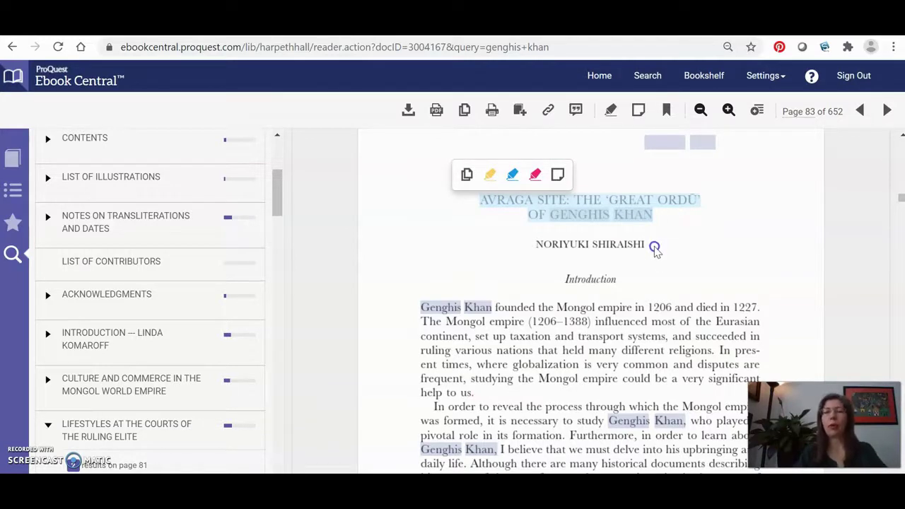
Step: Switch to the NoodleTools sources list and create a new citation for a book accessed through a database, continuing to its entry form
{"action": "key", "text": "alt+Tab"}
{"action": "key", "text": "alt+Tab"}
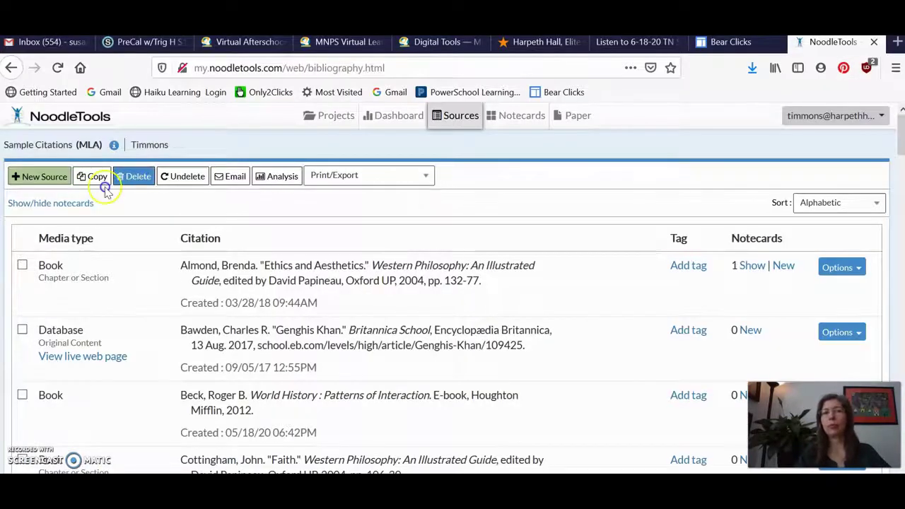
{"action": "left_click", "coordinate": [46, 177]}
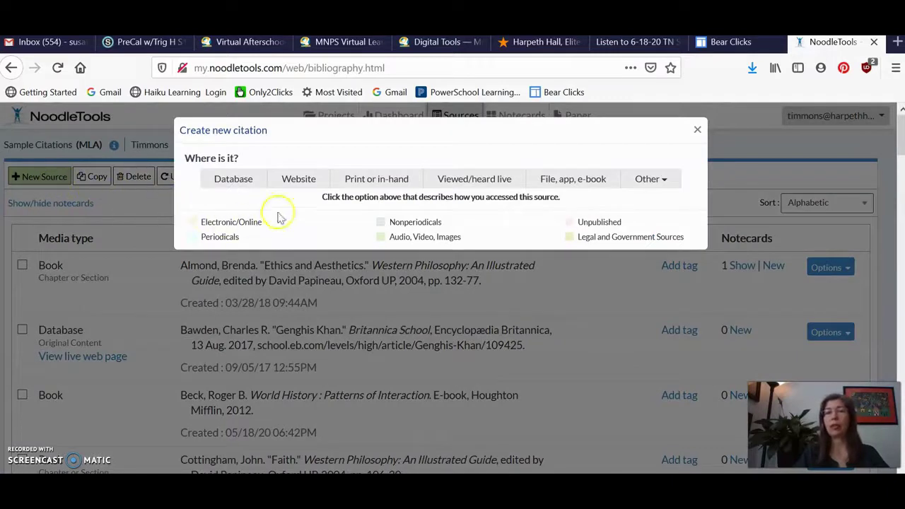
{"action": "left_click", "coordinate": [220, 181]}
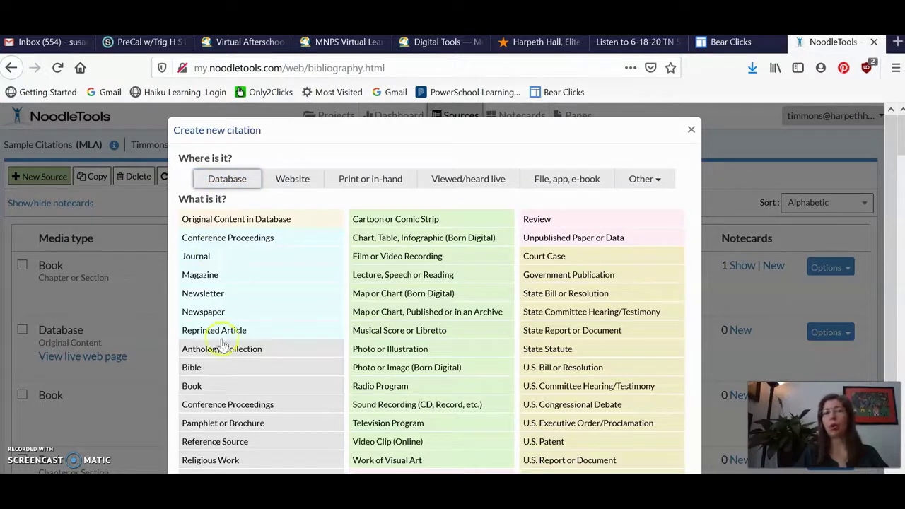
{"action": "left_click", "coordinate": [198, 389]}
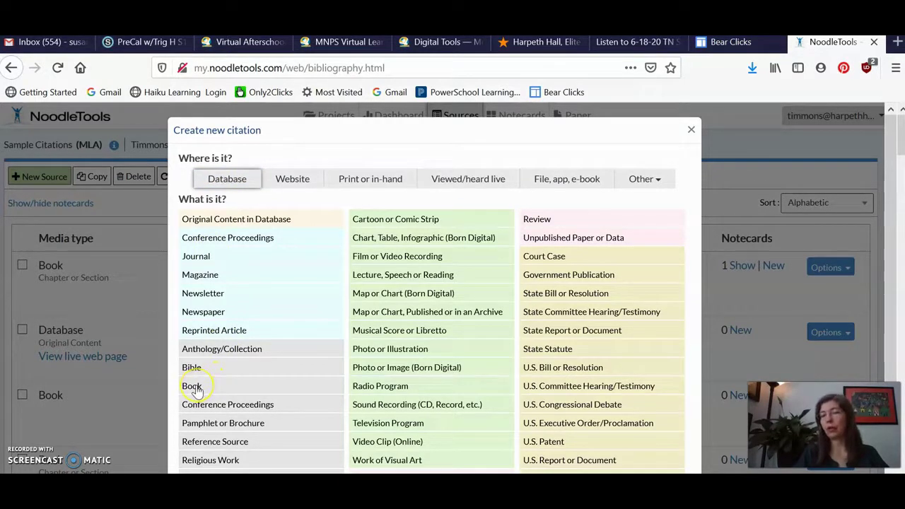
{"action": "left_click", "coordinate": [198, 388]}
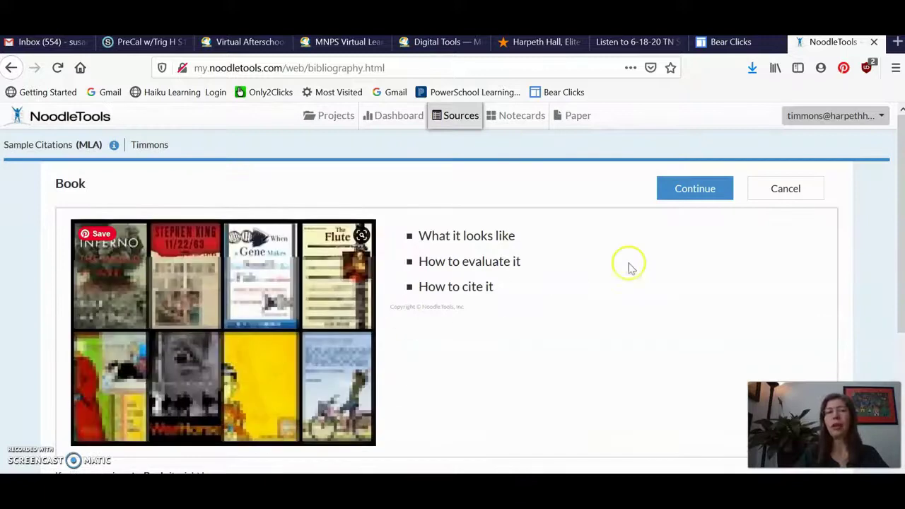
{"action": "left_click", "coordinate": [693, 189]}
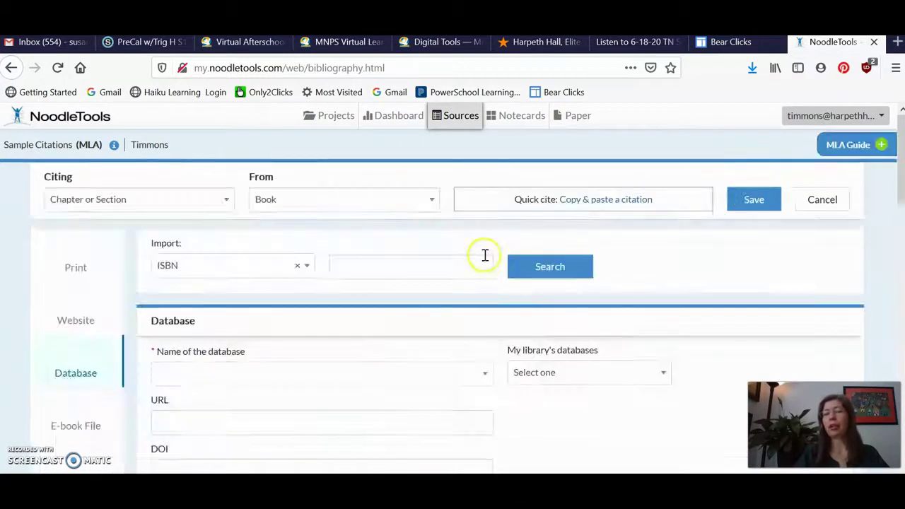
Step: Set the citation's database to ProQuest Ebook Central from the library's databases and place the cursor in the empty URL field
{"action": "left_click", "coordinate": [550, 374]}
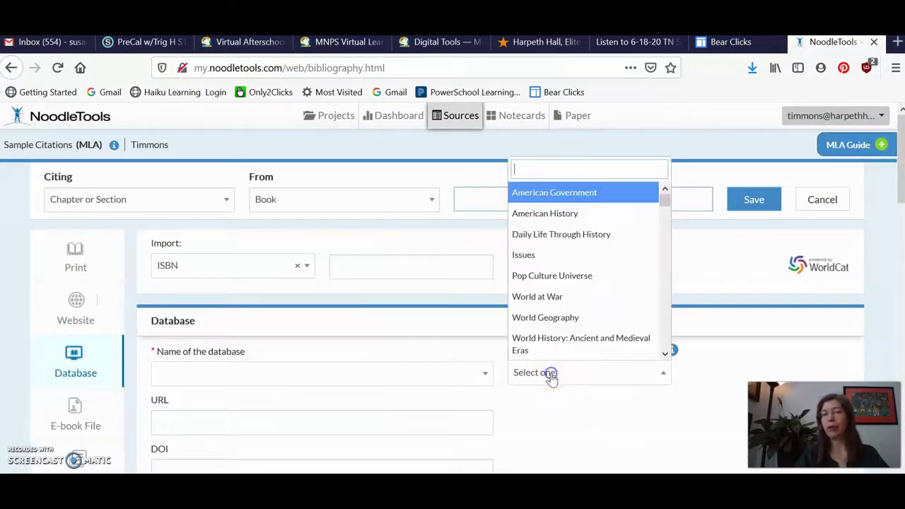
{"action": "type", "text": "proq"}
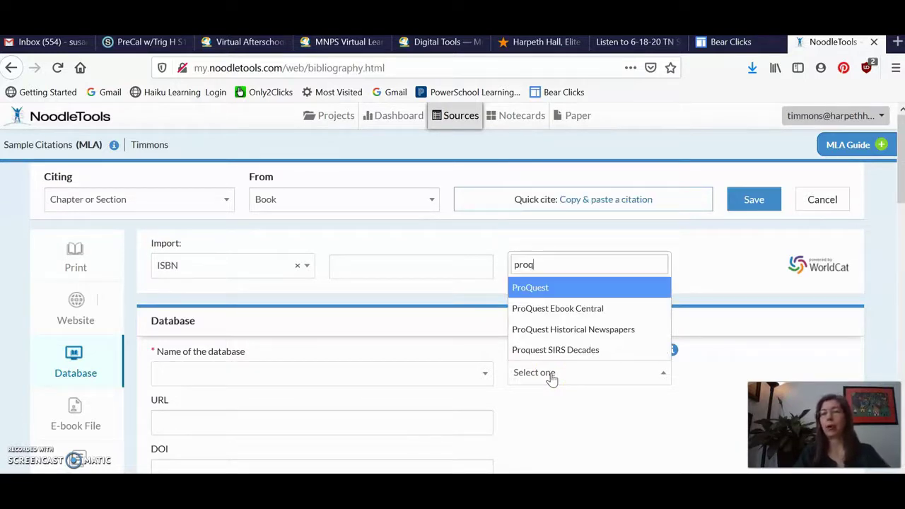
{"action": "left_click", "coordinate": [570, 315]}
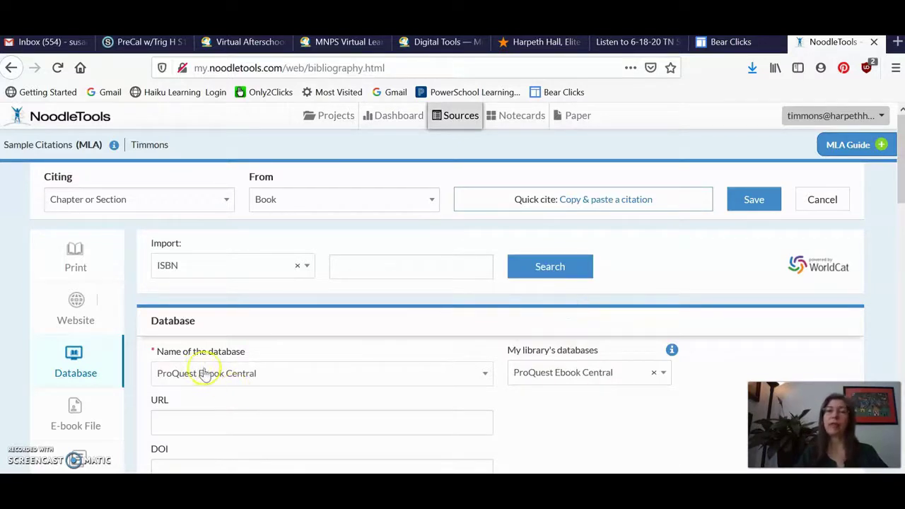
{"action": "left_click_drag", "start_coordinate": [159, 350], "coordinate": [166, 348]}
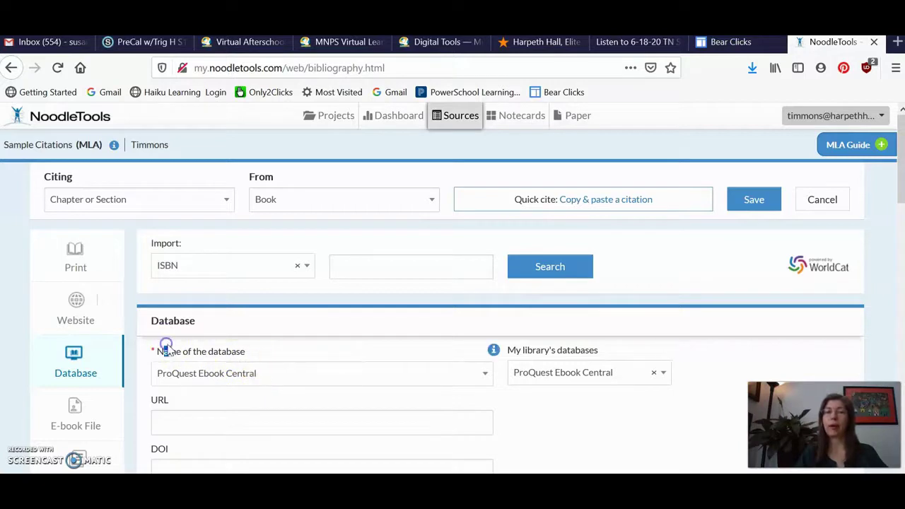
{"action": "left_click", "coordinate": [213, 421]}
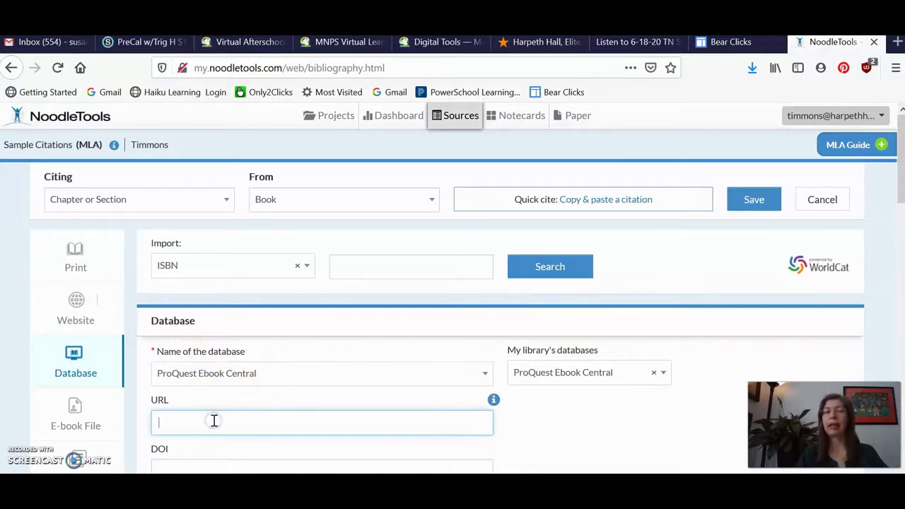
Step: Set the book contributor's role to Editor and enter the editor's first name
{"action": "scroll", "coordinate": [414, 196], "scroll_direction": "down", "scroll_amount": 5}
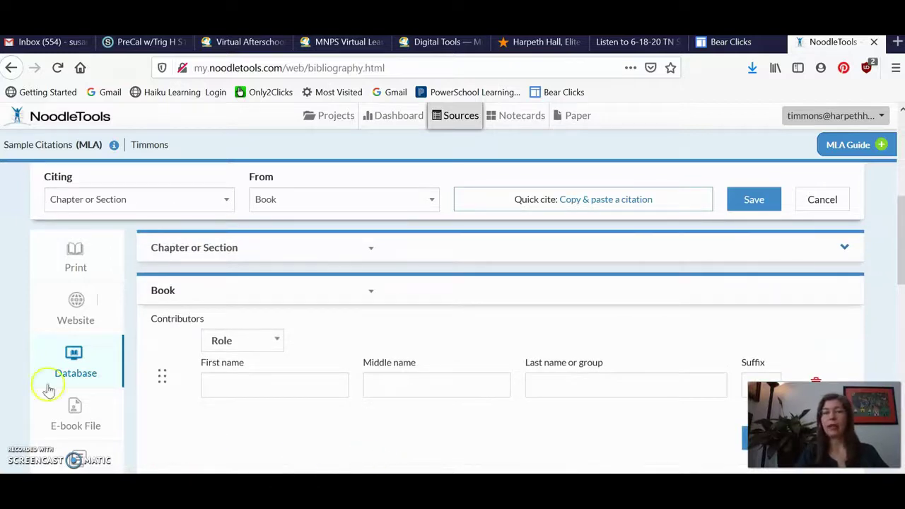
{"action": "left_click", "coordinate": [276, 340]}
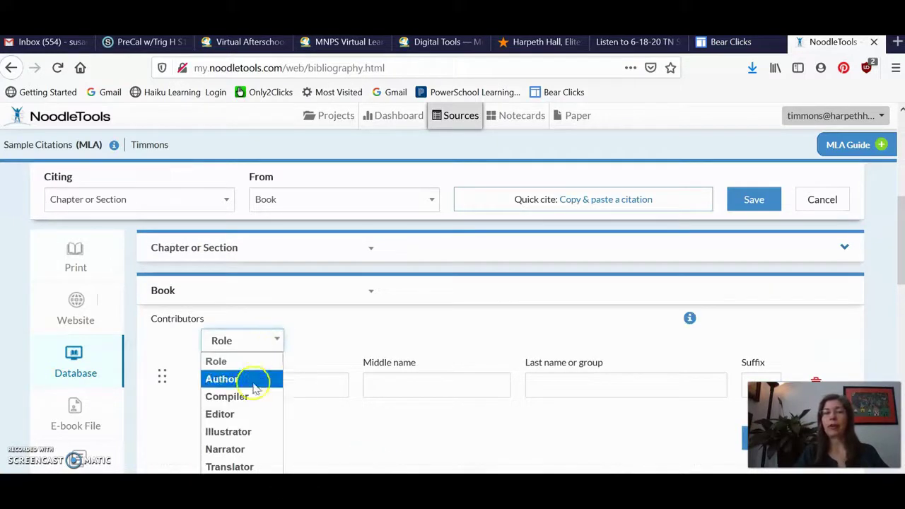
{"action": "left_click", "coordinate": [238, 415]}
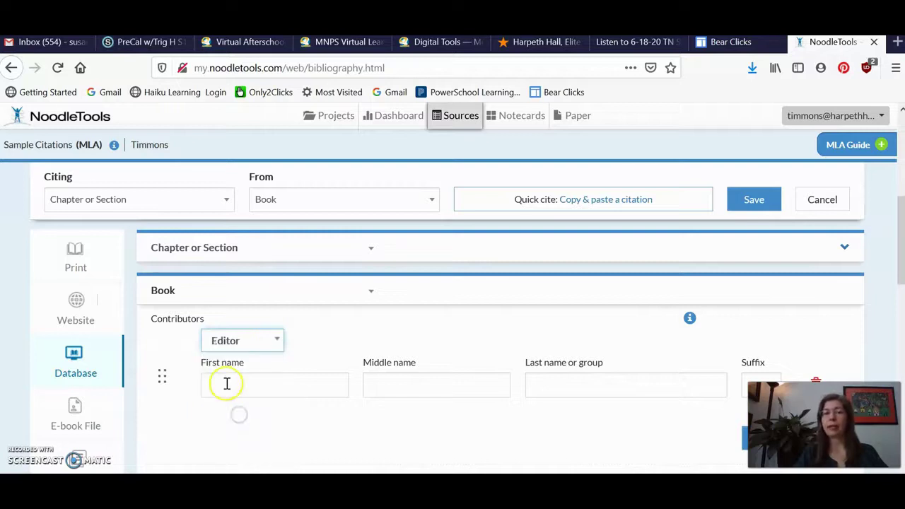
{"action": "left_click", "coordinate": [227, 384]}
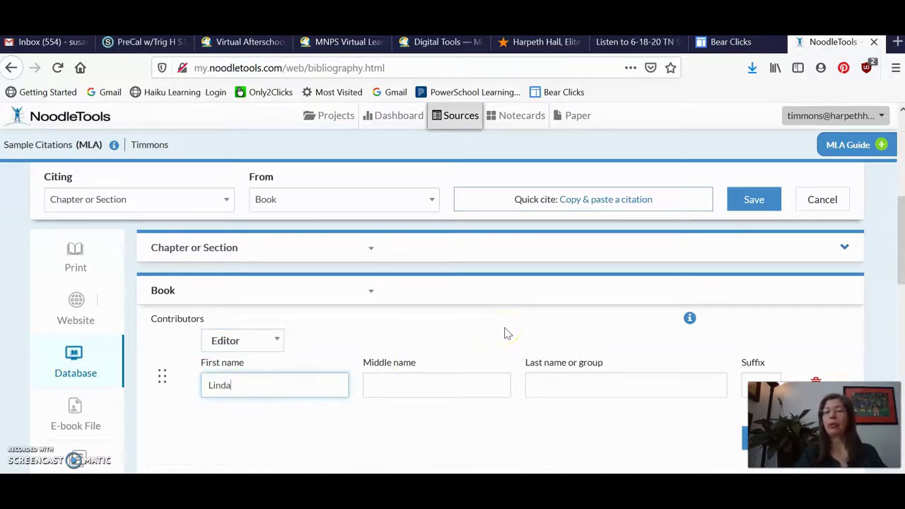
Step: Expand the Chapter or Section details, set the section contributor's role to Author, and place the cursor in the section title field
{"action": "scroll", "coordinate": [495, 346], "scroll_direction": "up", "scroll_amount": 1}
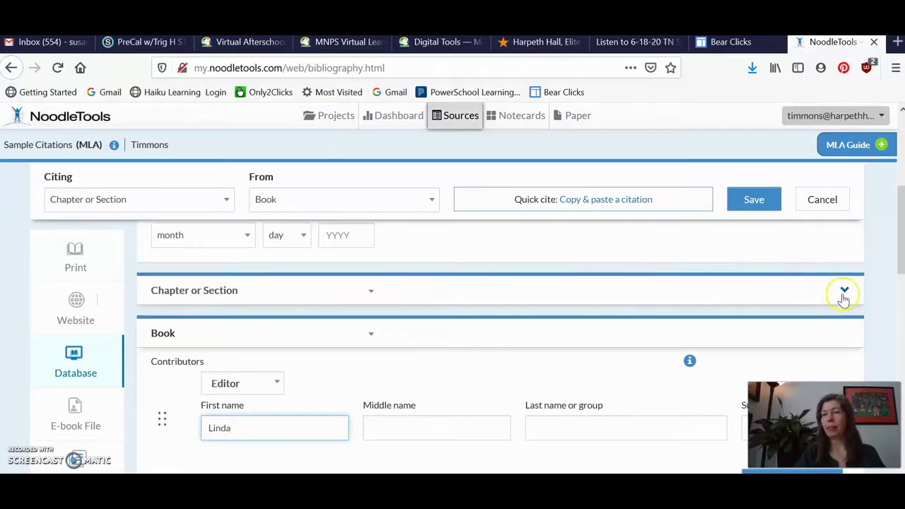
{"action": "left_click", "coordinate": [843, 296]}
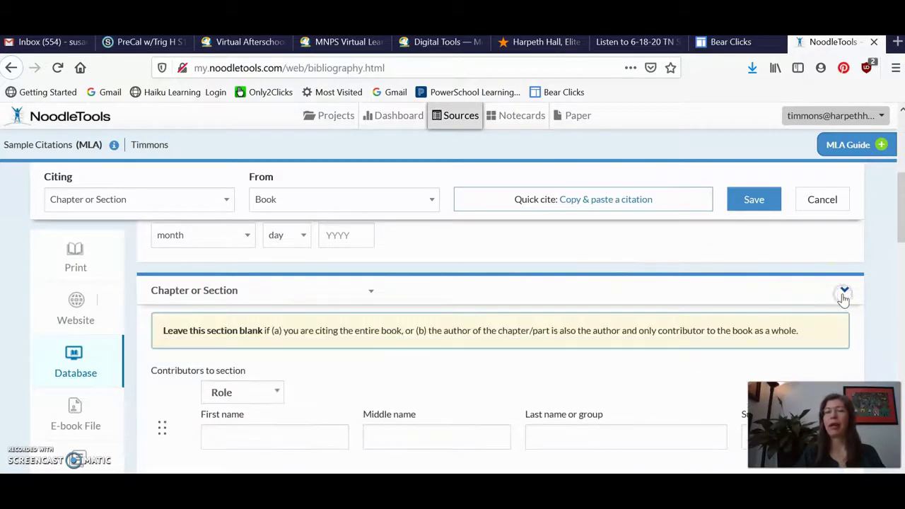
{"action": "left_click_drag", "start_coordinate": [900, 229], "coordinate": [897, 257]}
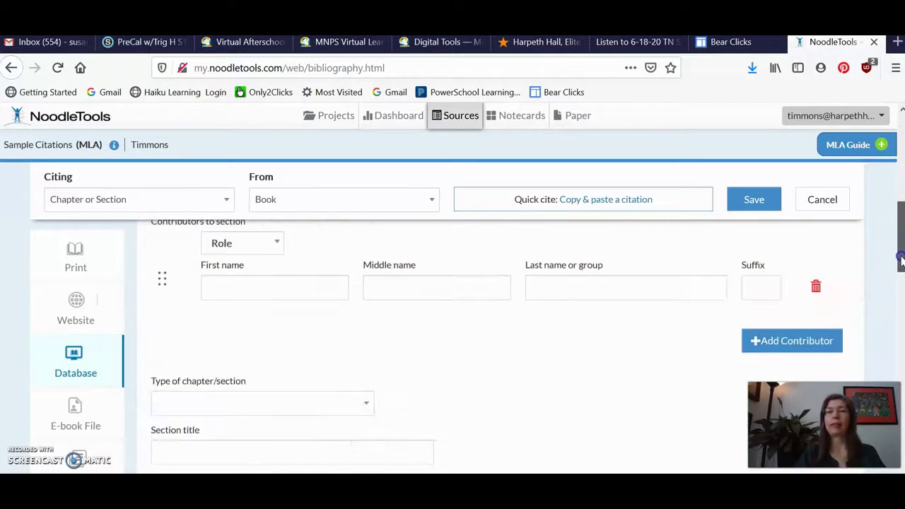
{"action": "left_click", "coordinate": [246, 250]}
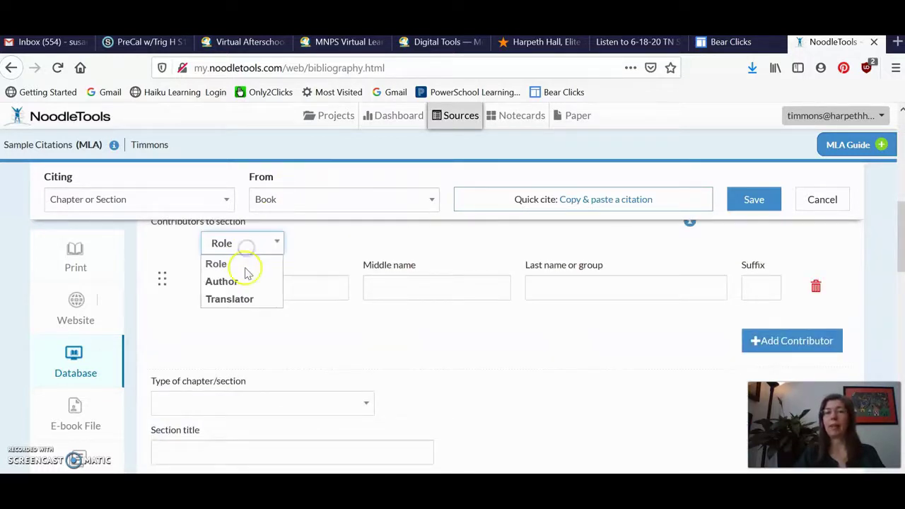
{"action": "left_click", "coordinate": [241, 282]}
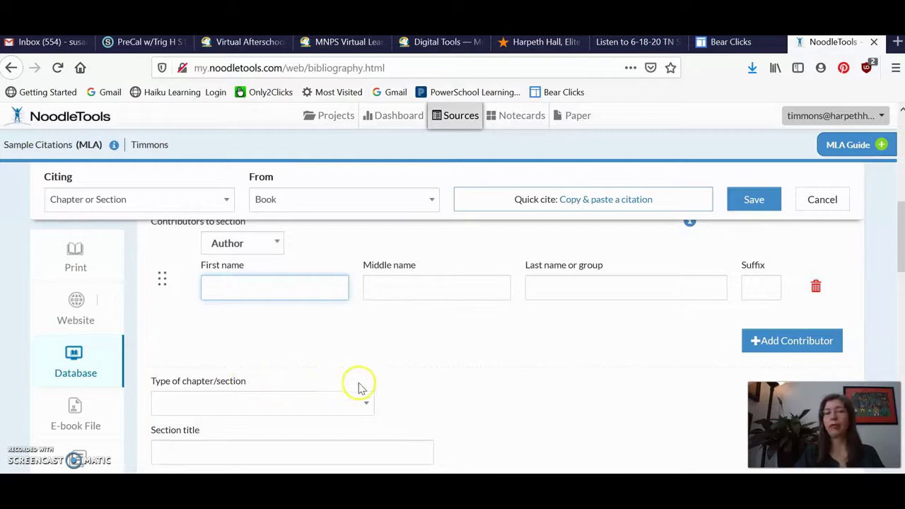
{"action": "scroll", "coordinate": [541, 303], "scroll_direction": "down", "scroll_amount": 3}
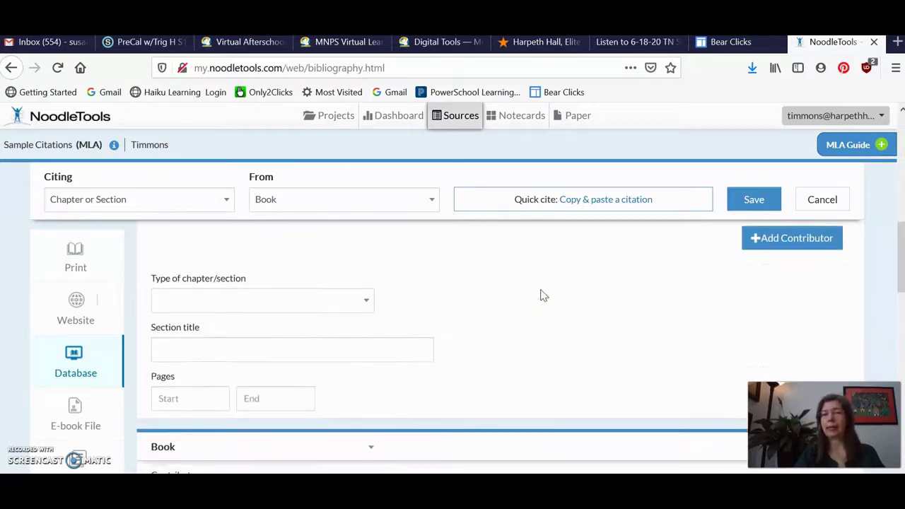
{"action": "left_click", "coordinate": [259, 357]}
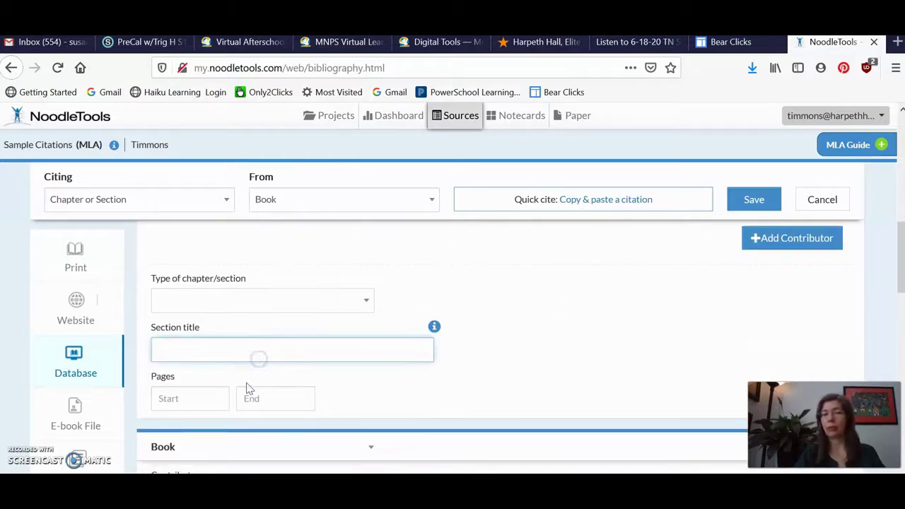